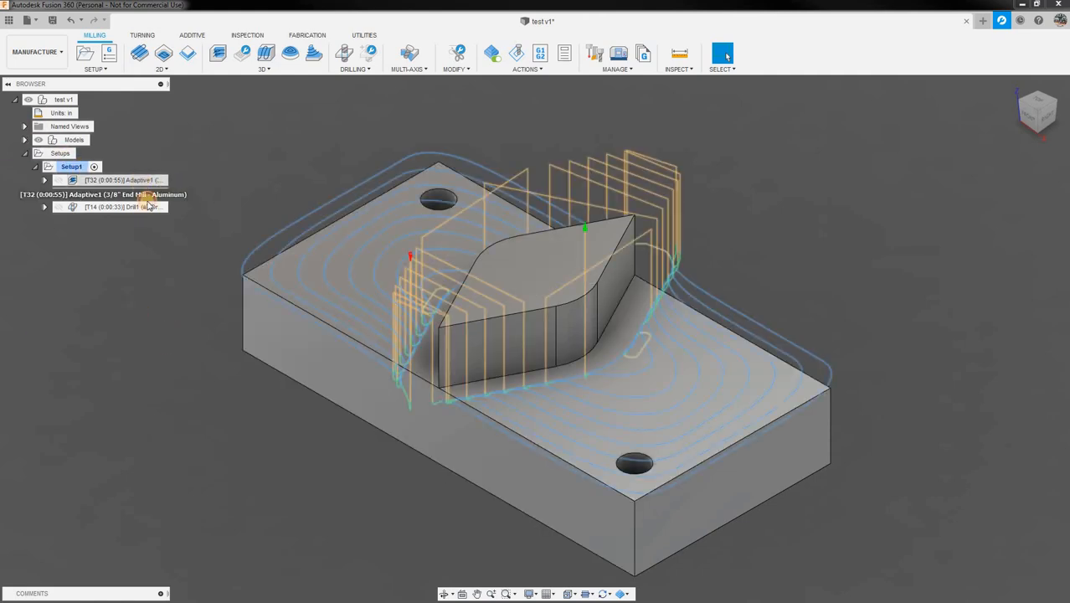
# - Preview the toolpaths of the adaptive, horizontal and drill operations in Setup1 one after another
pyautogui.click(146, 182)
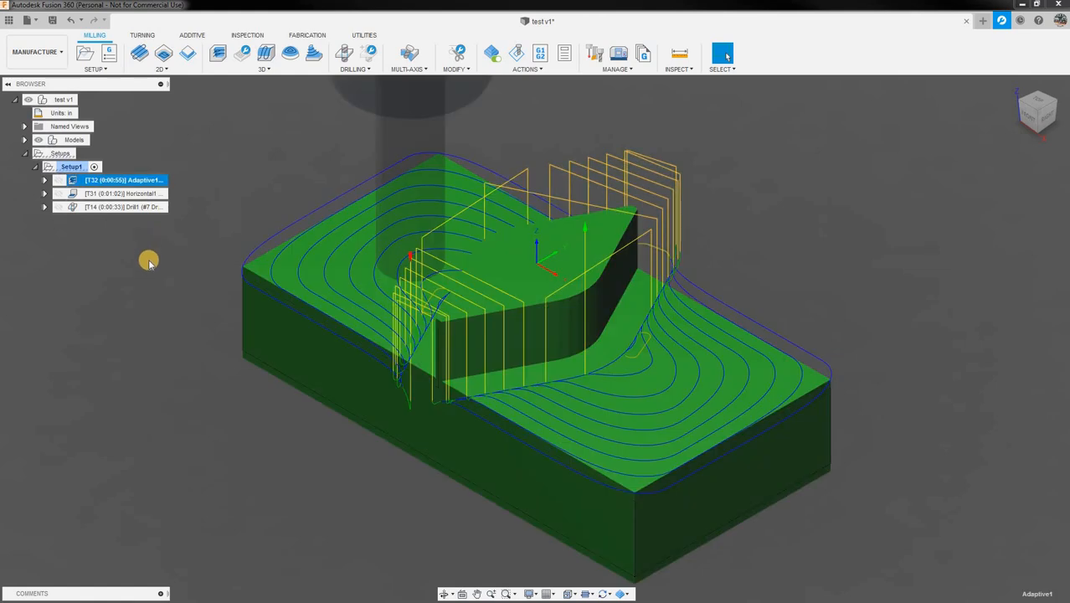
pyautogui.click(124, 193)
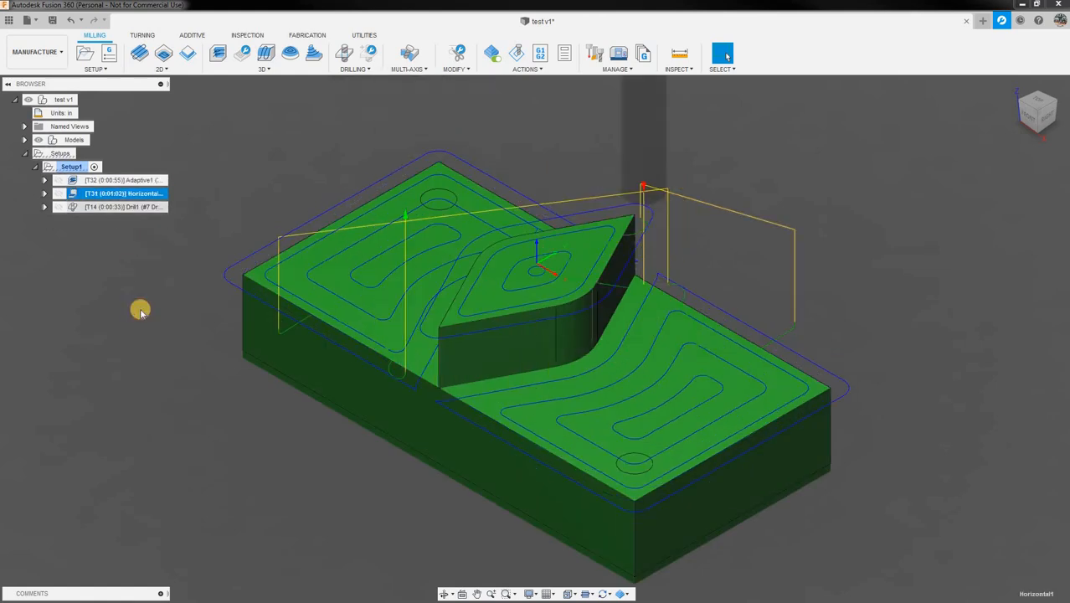
pyautogui.click(118, 207)
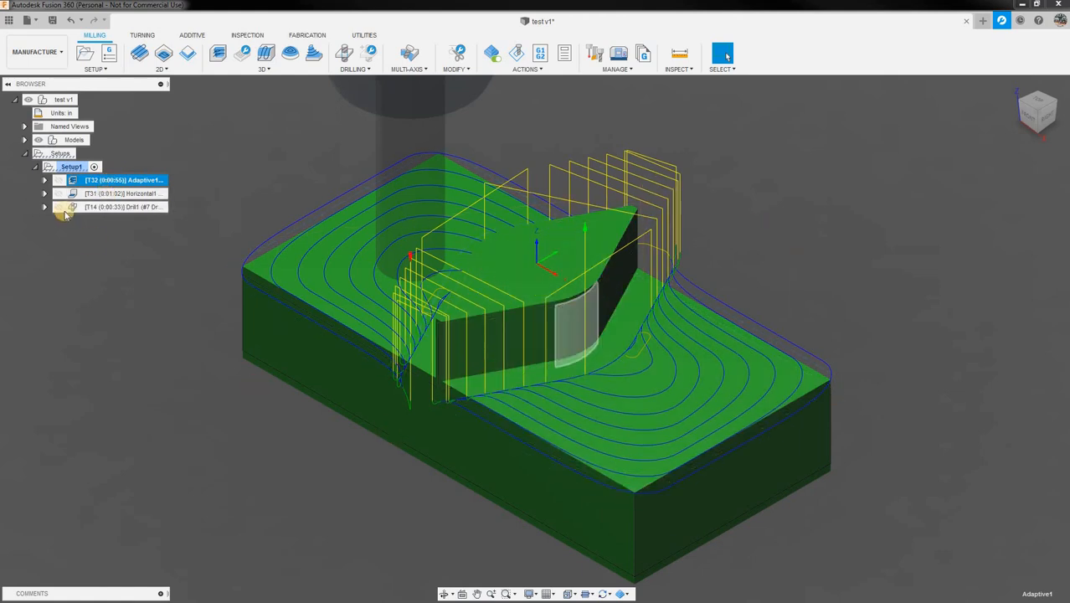
# - Open Setup1 for editing, review its work coordinate system and stock dimensions, and close the settings
pyautogui.rightClick(74, 169)
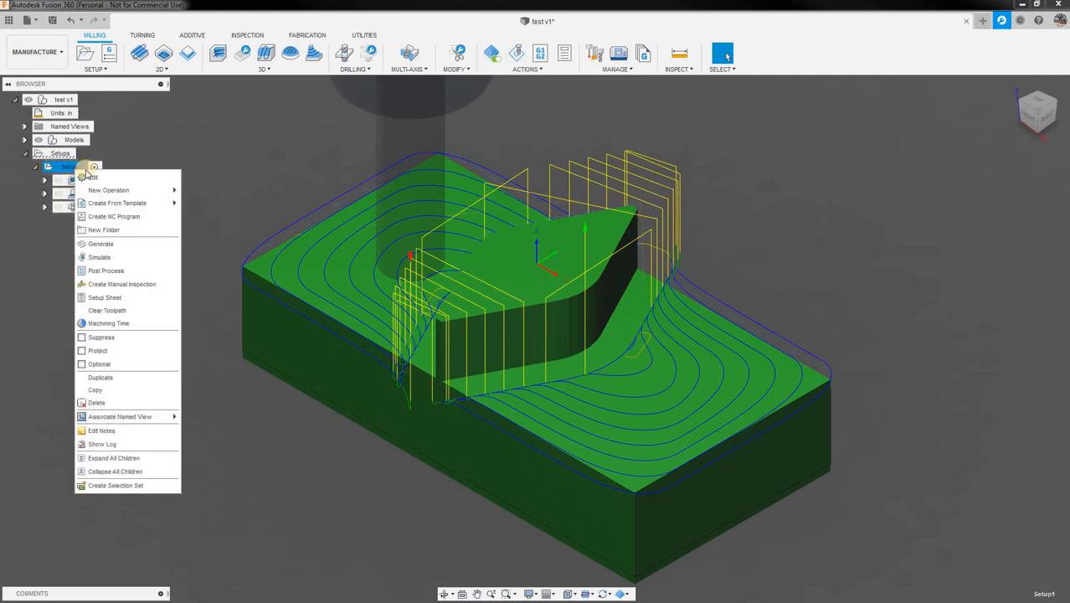
pyautogui.click(93, 176)
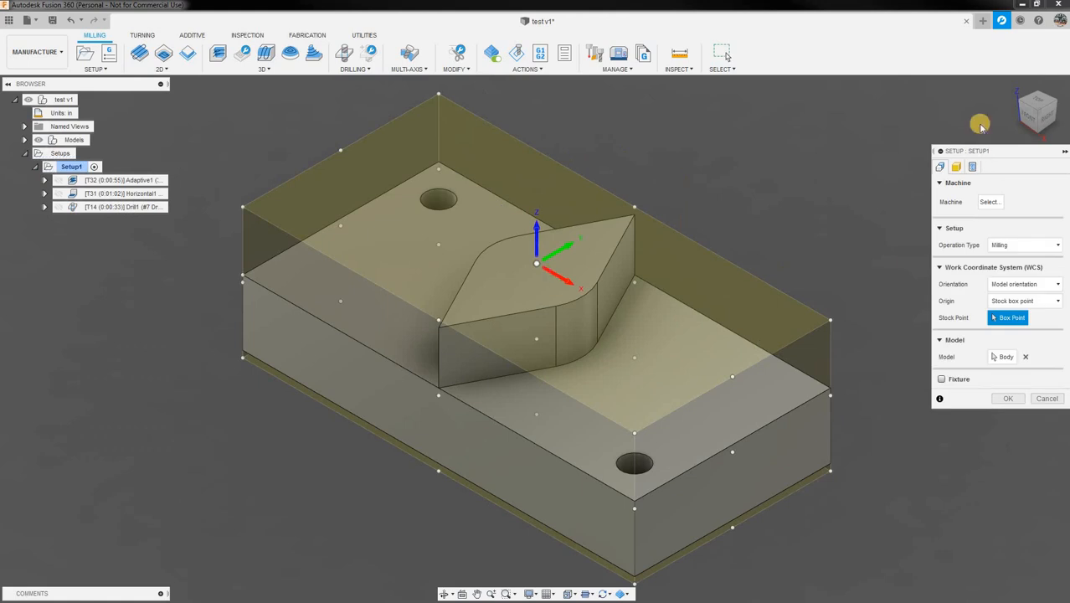
pyautogui.click(957, 167)
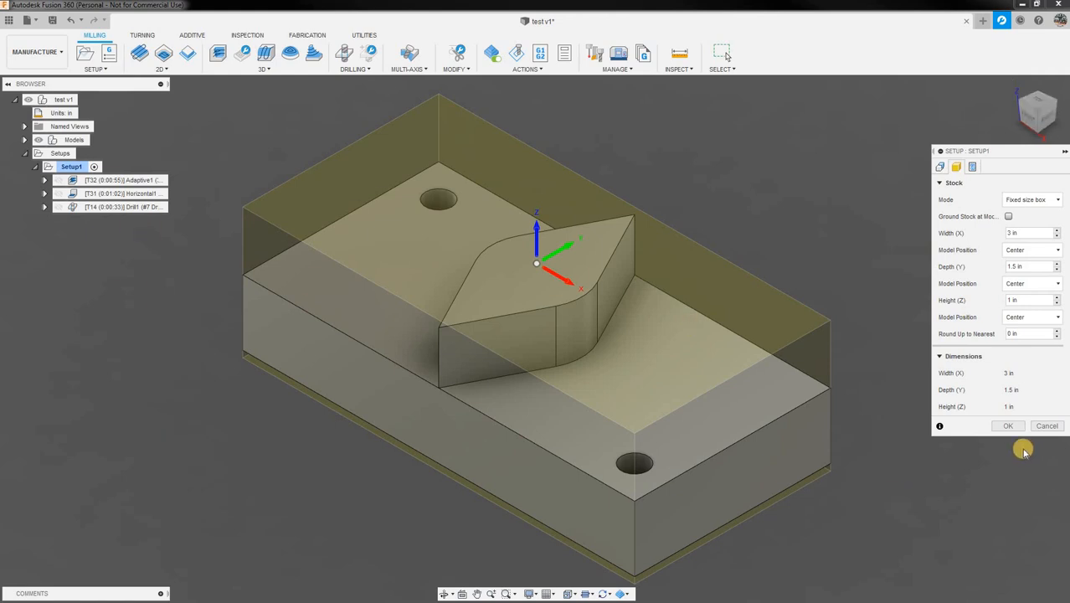
pyautogui.click(563, 431)
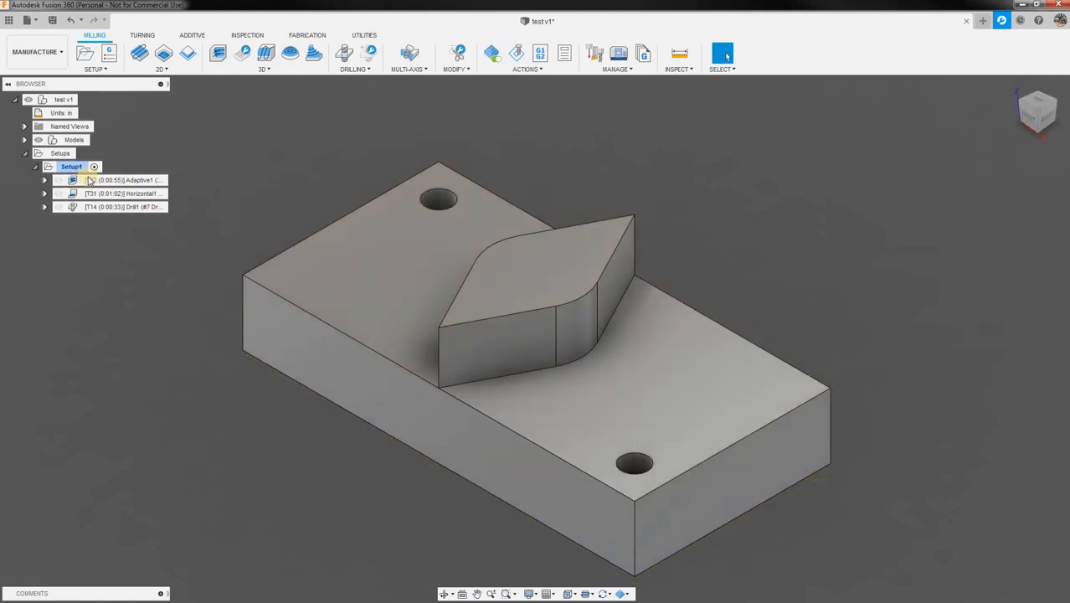
# - Preview the Adaptive1 and Drill1 toolpaths and check the machining time breakdown of the Drill1 operation
pyautogui.click(92, 181)
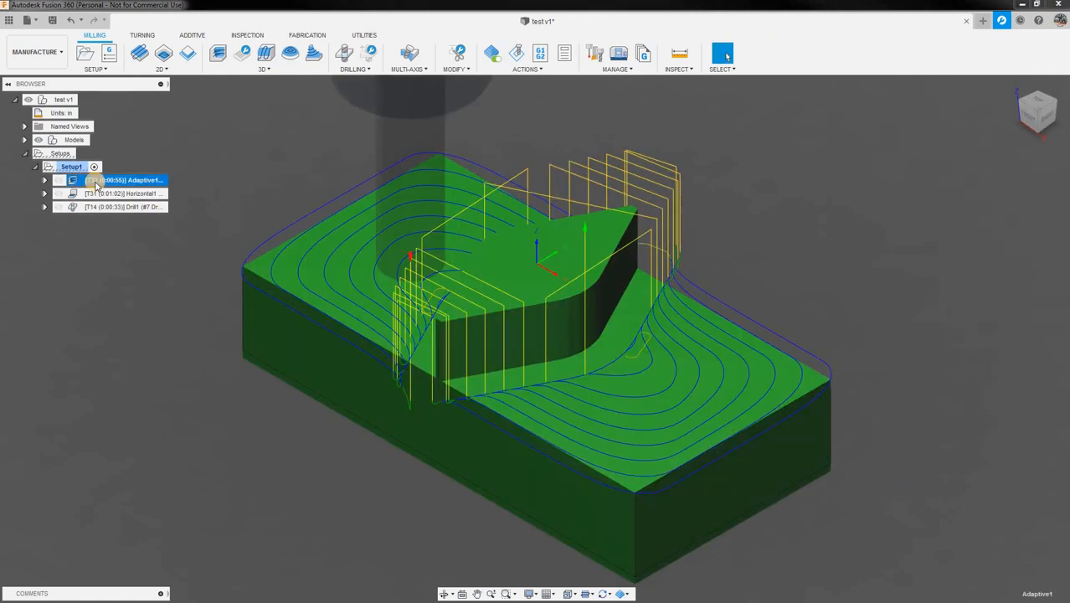
pyautogui.click(98, 207)
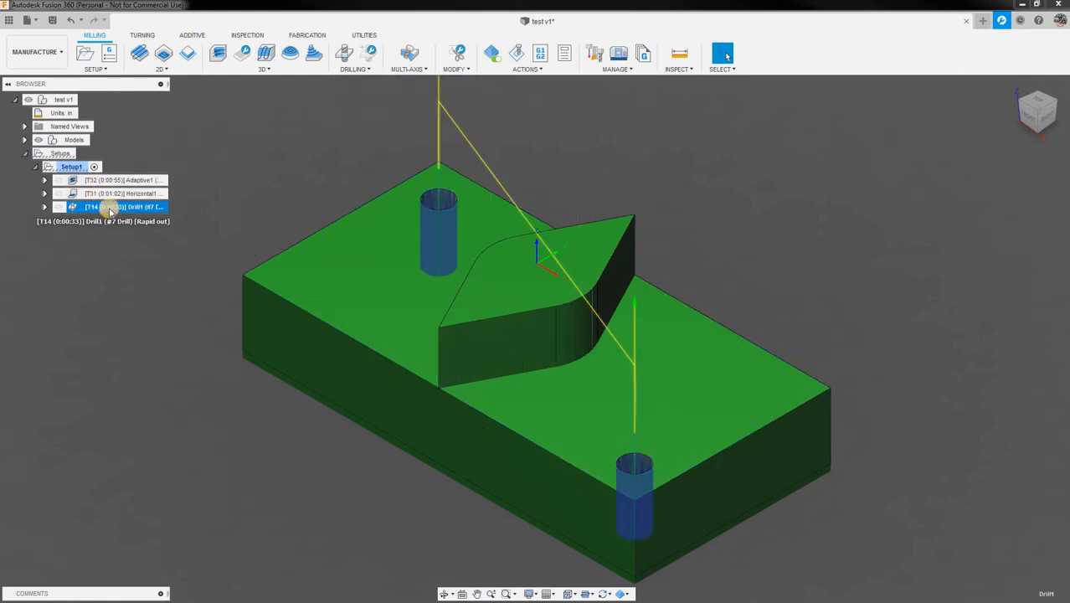
pyautogui.rightClick(110, 210)
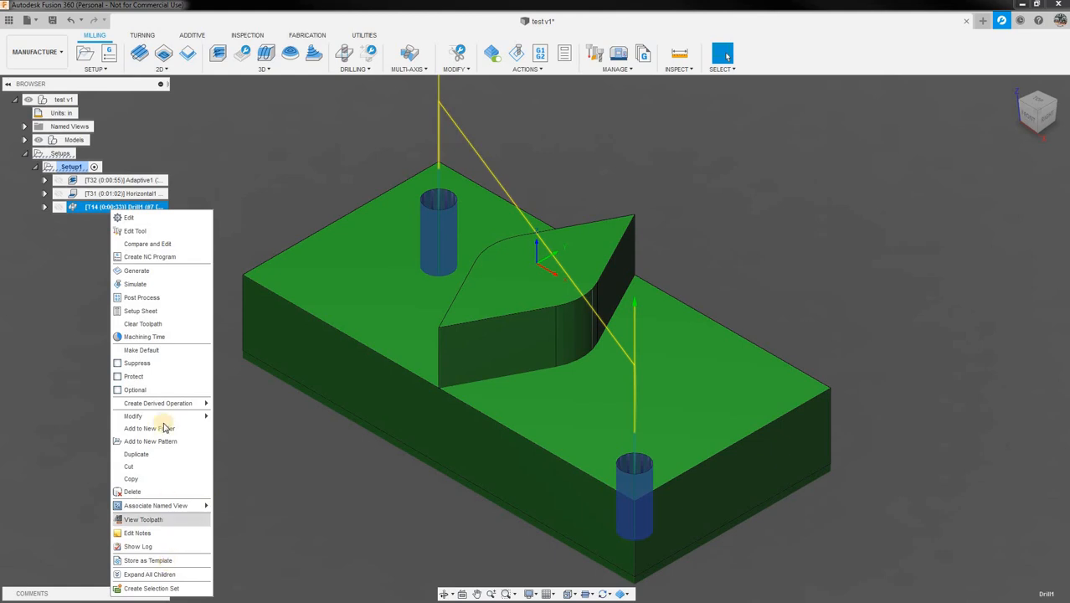
pyautogui.click(167, 337)
pyautogui.moveTo(984, 153); pyautogui.dragTo(772, 113)
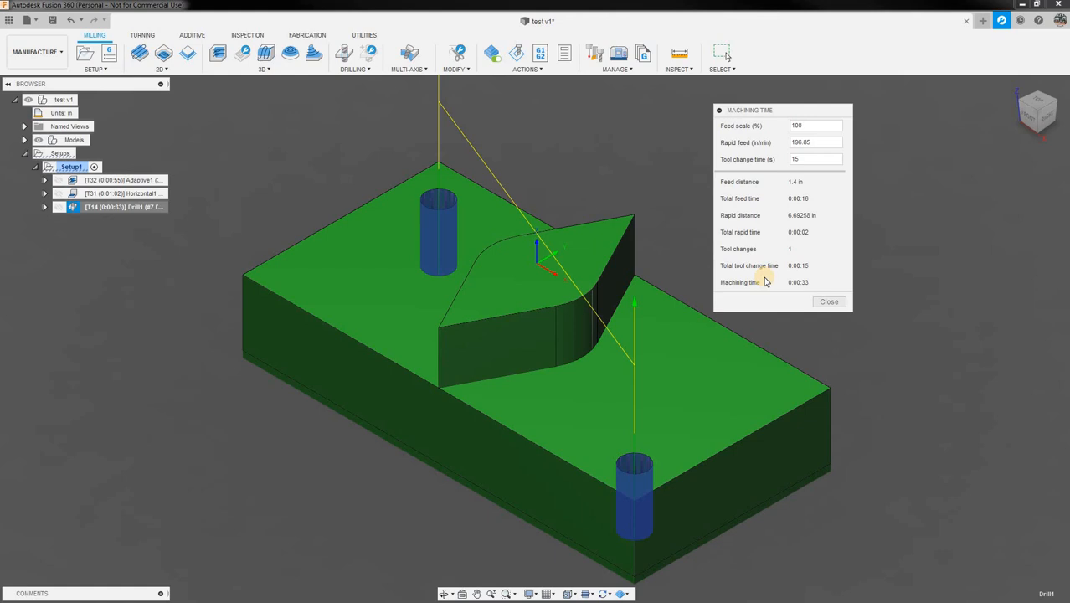
pyautogui.click(826, 303)
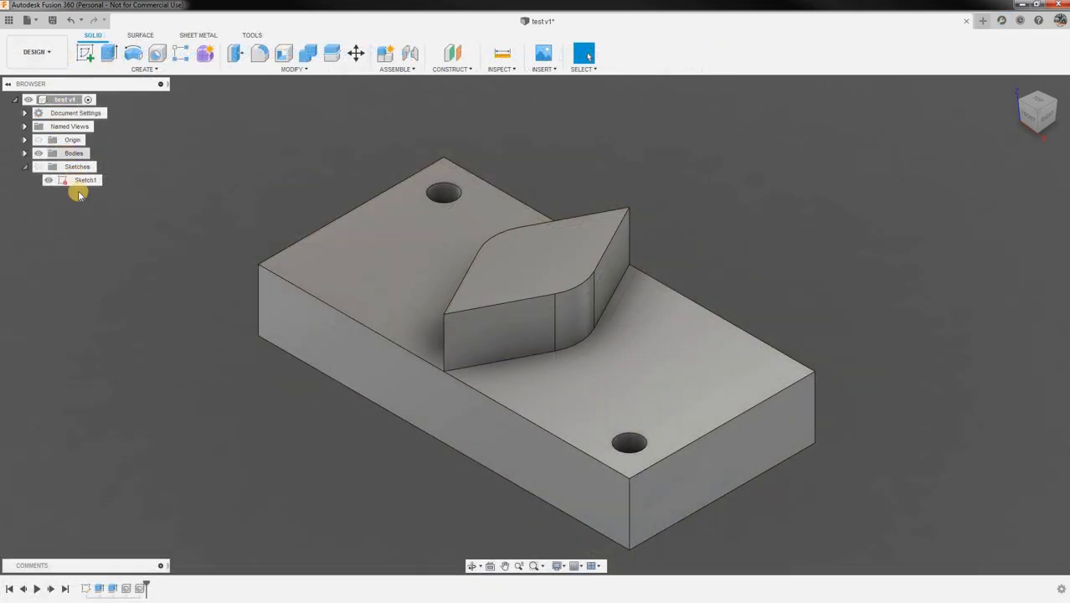
# - Export the whole test v1 design to the computer's Desktop as a Fusion Files (*.f3d) file
pyautogui.rightClick(77, 100)
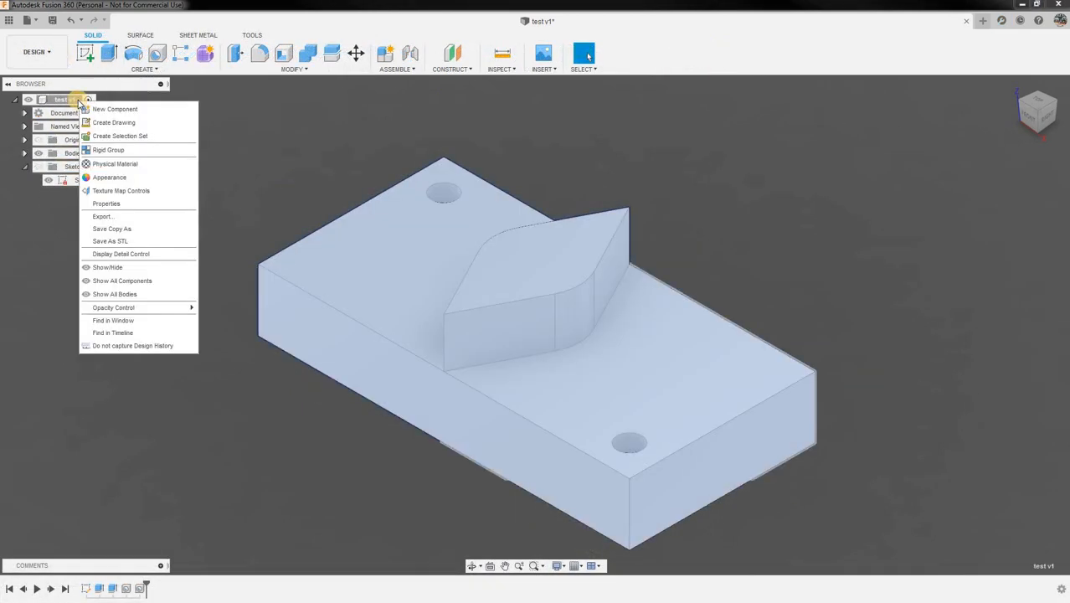
pyautogui.click(143, 219)
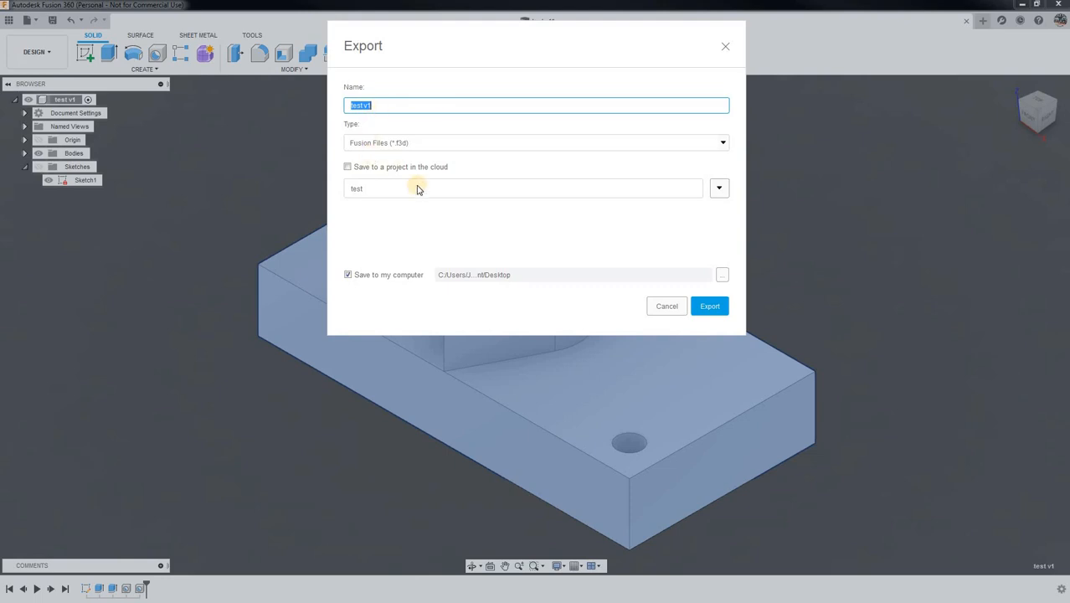
pyautogui.click(723, 144)
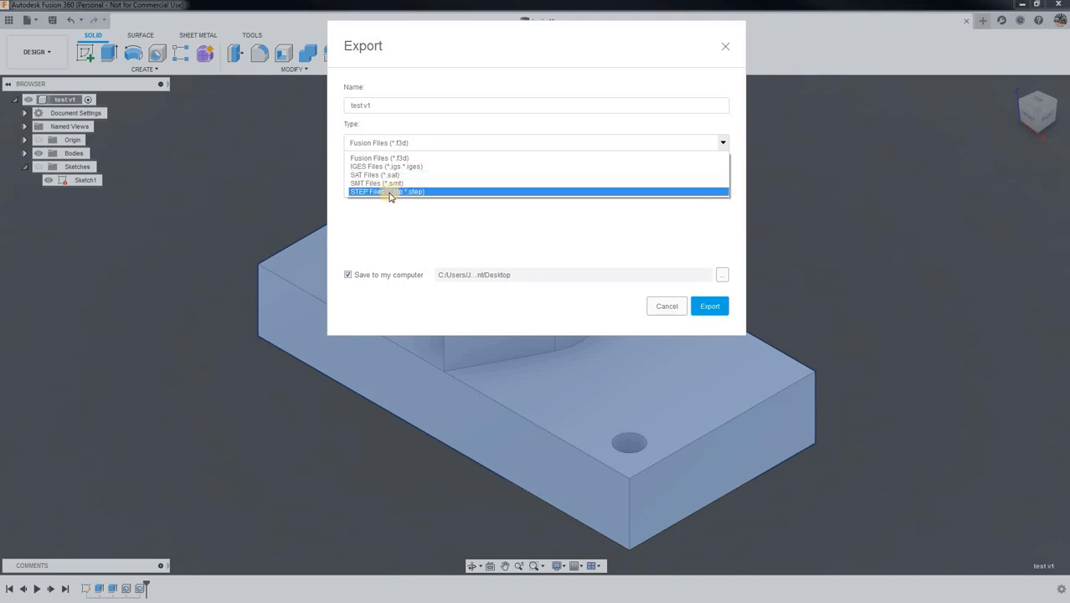
pyautogui.click(372, 147)
pyautogui.click(718, 306)
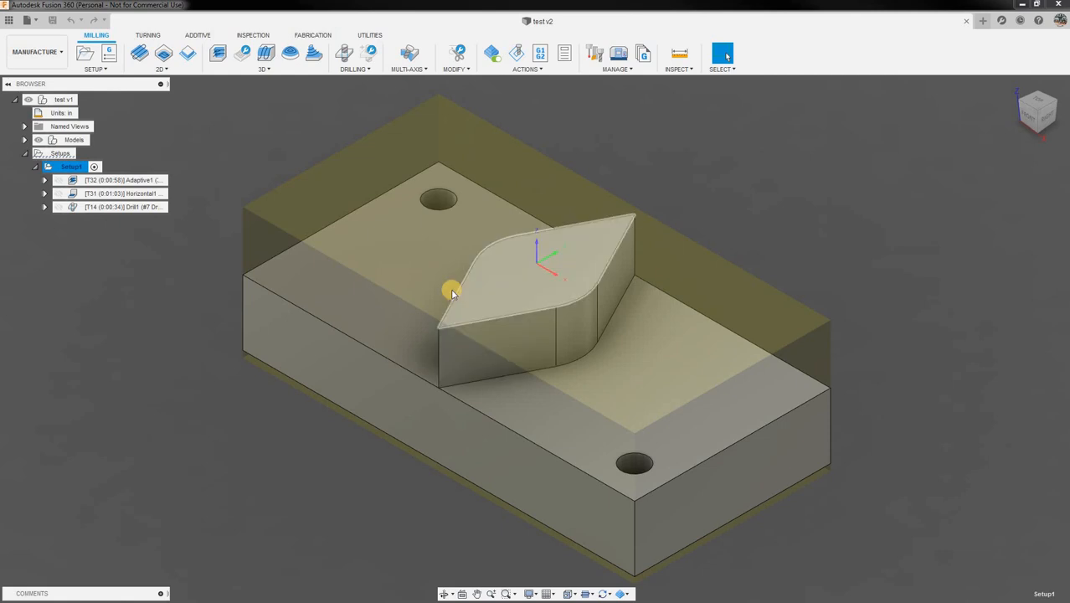
# - Post process Setup1 with the Tormach PathPilot with probing and ETS post, saving the program as 1001.nc in the Gcode folder
pyautogui.rightClick(80, 169)
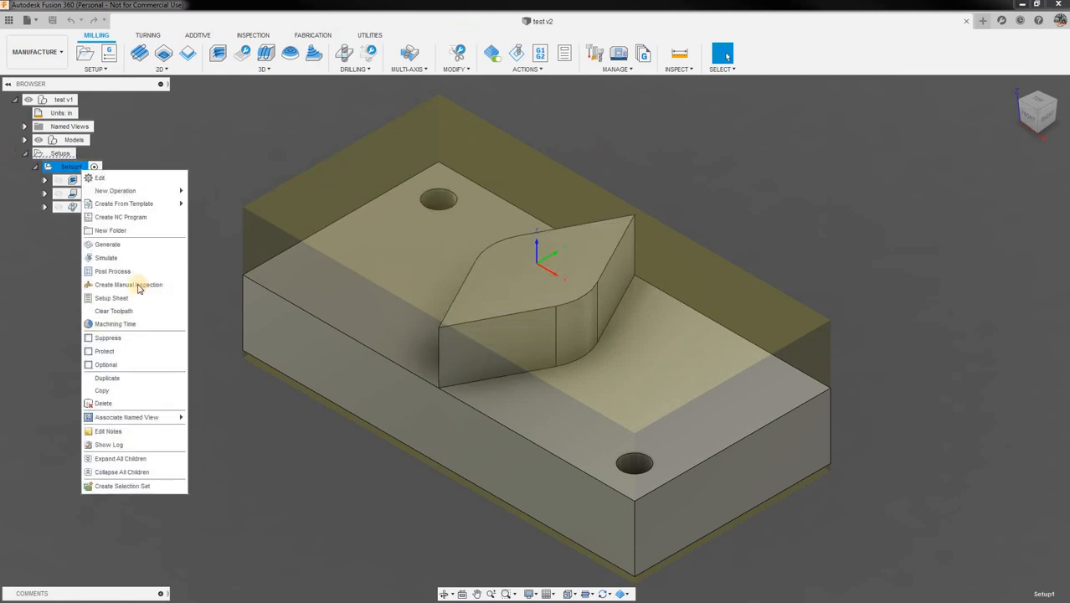
pyautogui.click(117, 271)
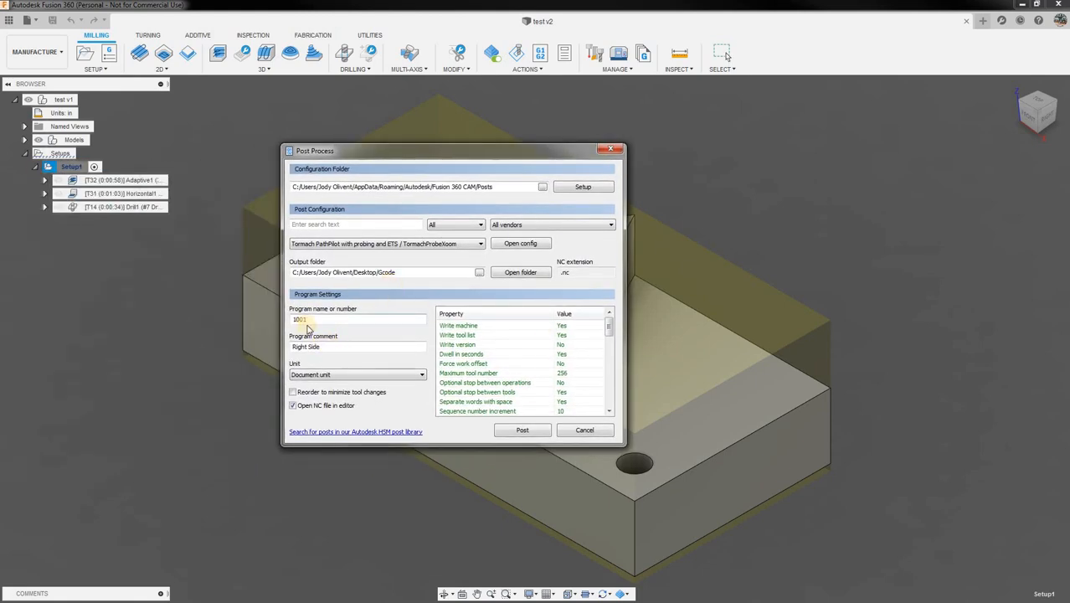
pyautogui.click(531, 430)
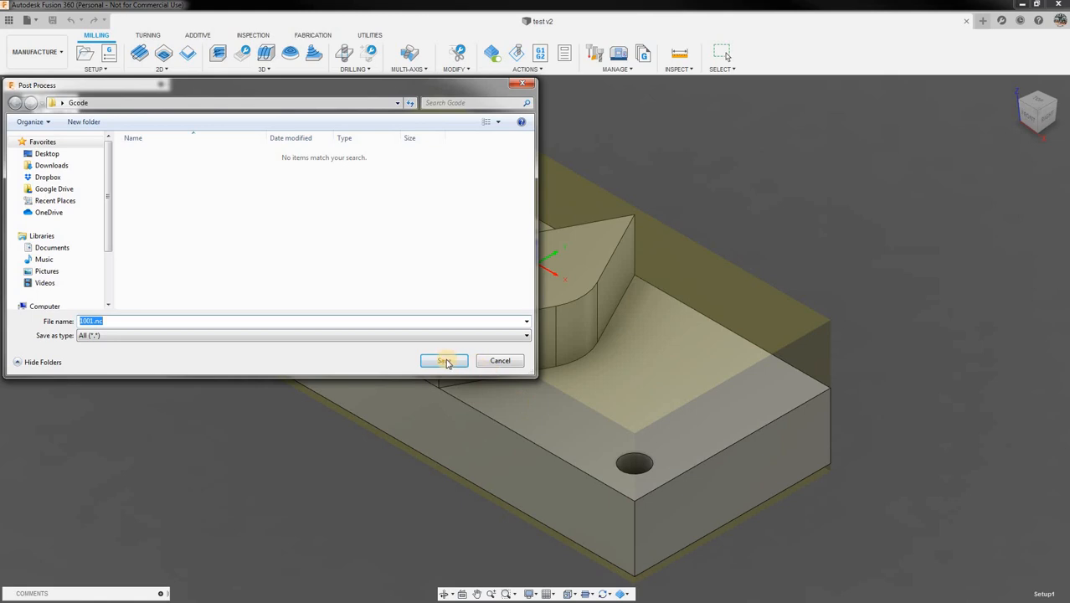
pyautogui.click(444, 360)
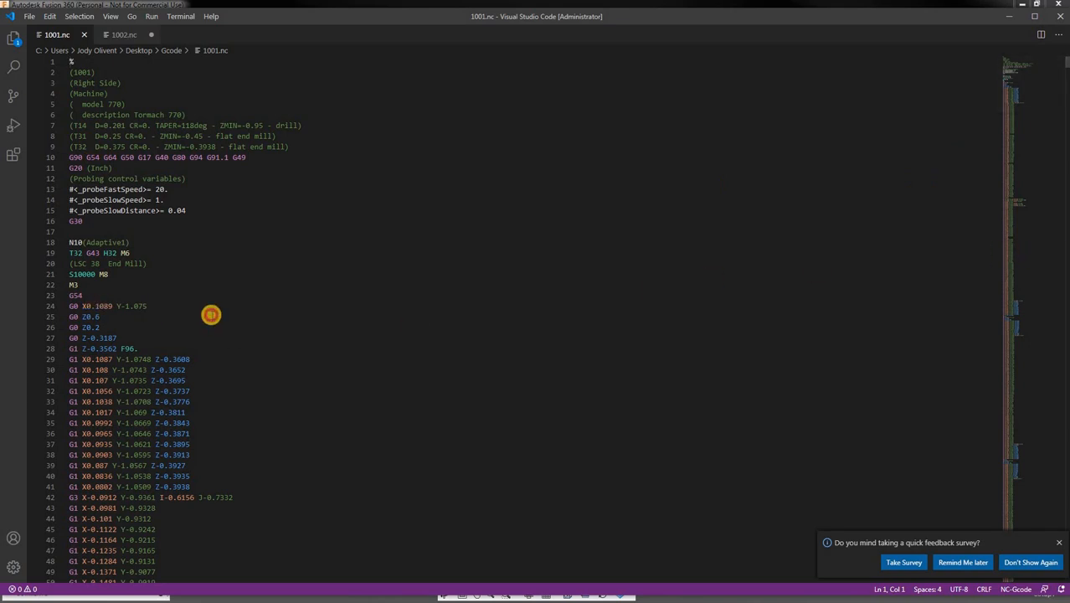
# - Read through the 1001.nc G-code from its header past the Adaptive1 moves to the Horizontal1 tool change
pyautogui.scroll(-20, 211, 315)
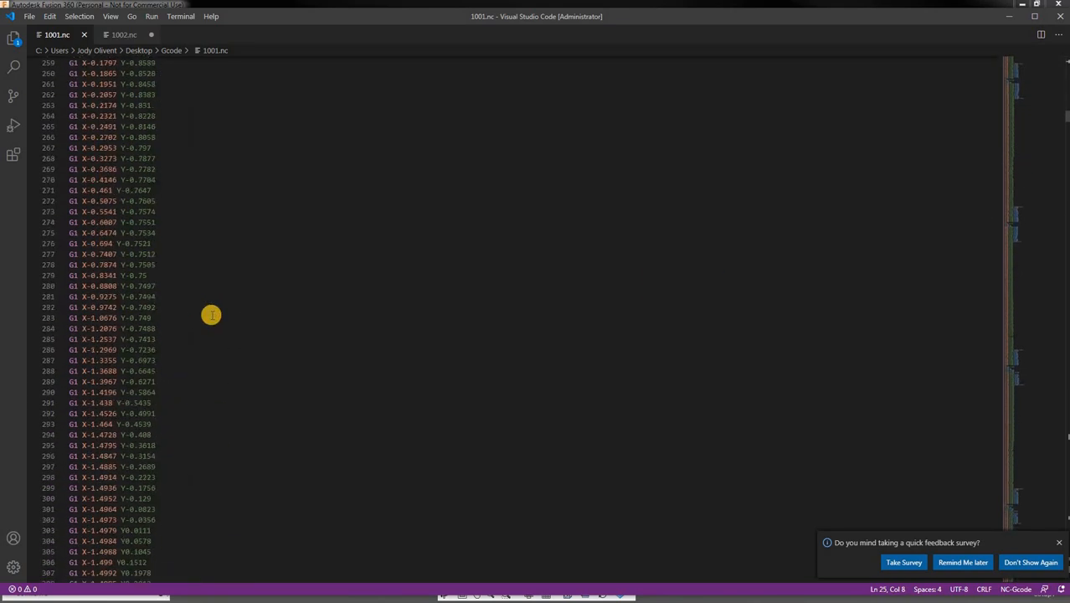
pyautogui.scroll(-20, 211, 315)
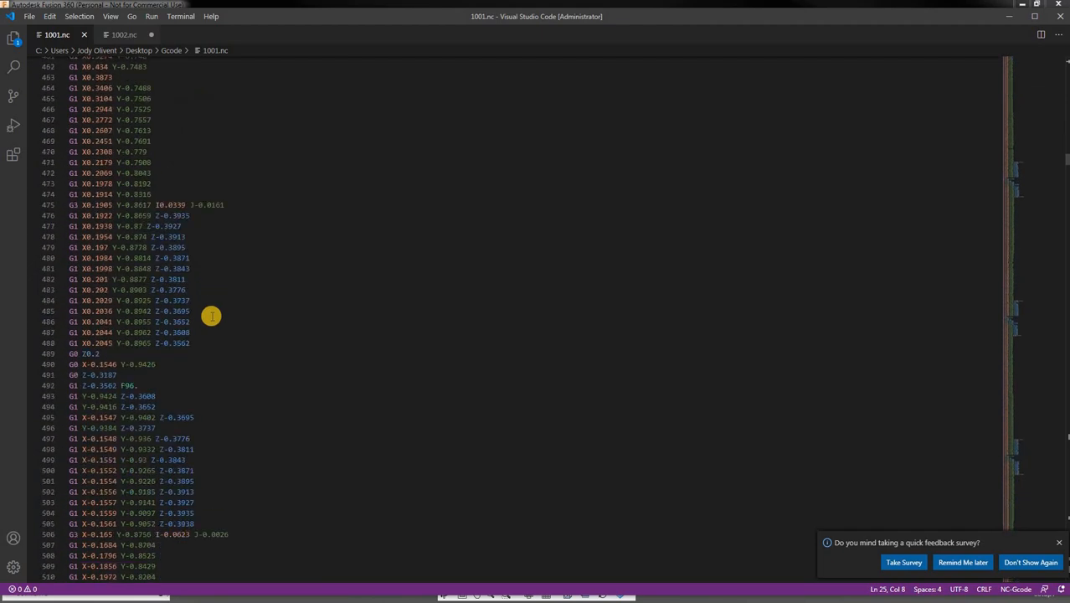
pyautogui.scroll(-20, 210, 315)
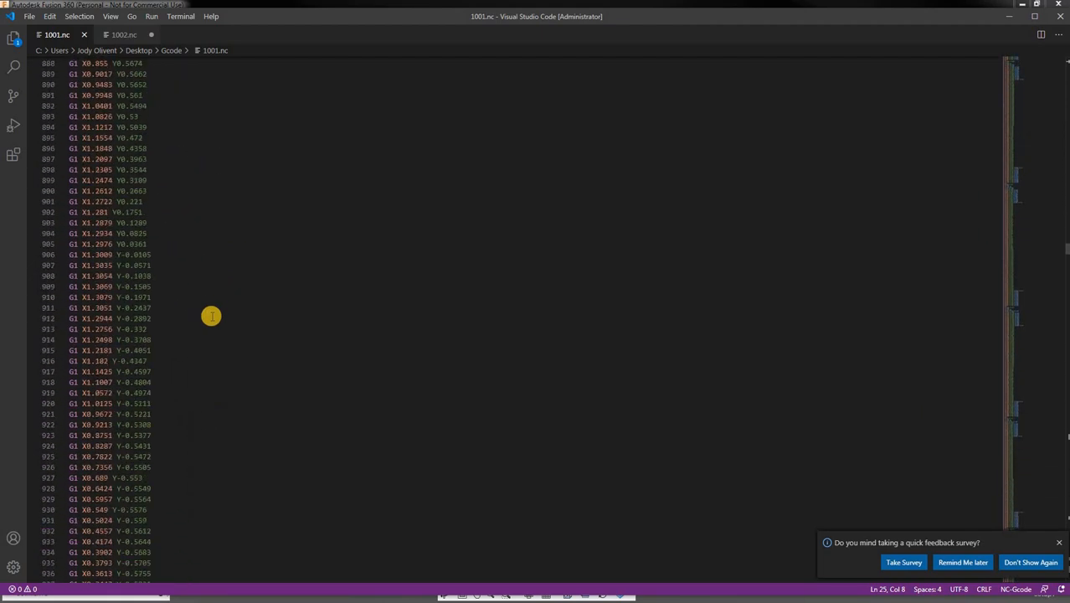
pyautogui.scroll(-20, 211, 314)
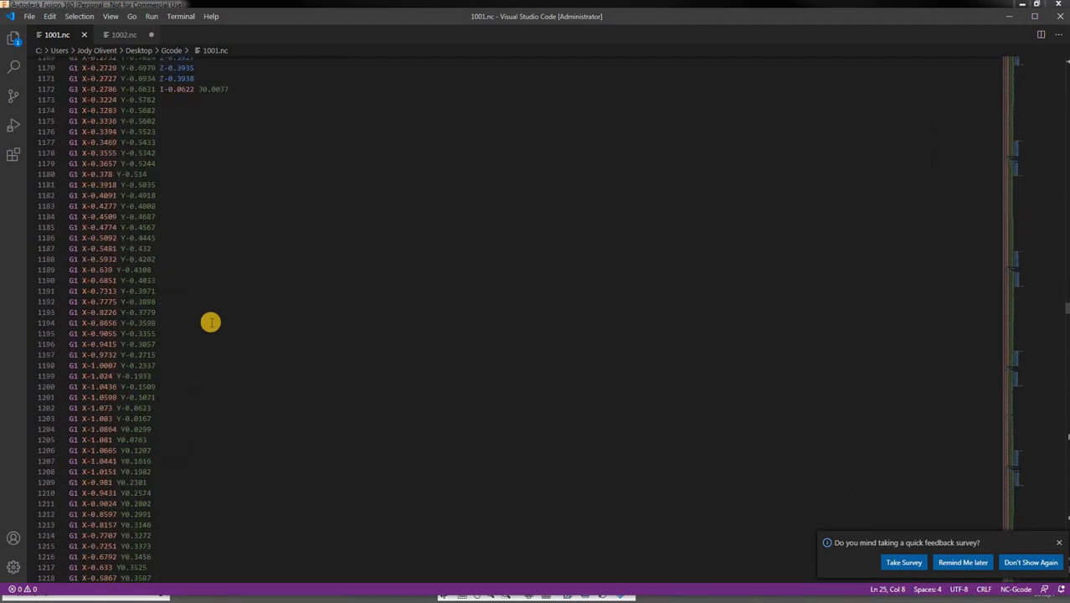
pyautogui.scroll(-20, 211, 323)
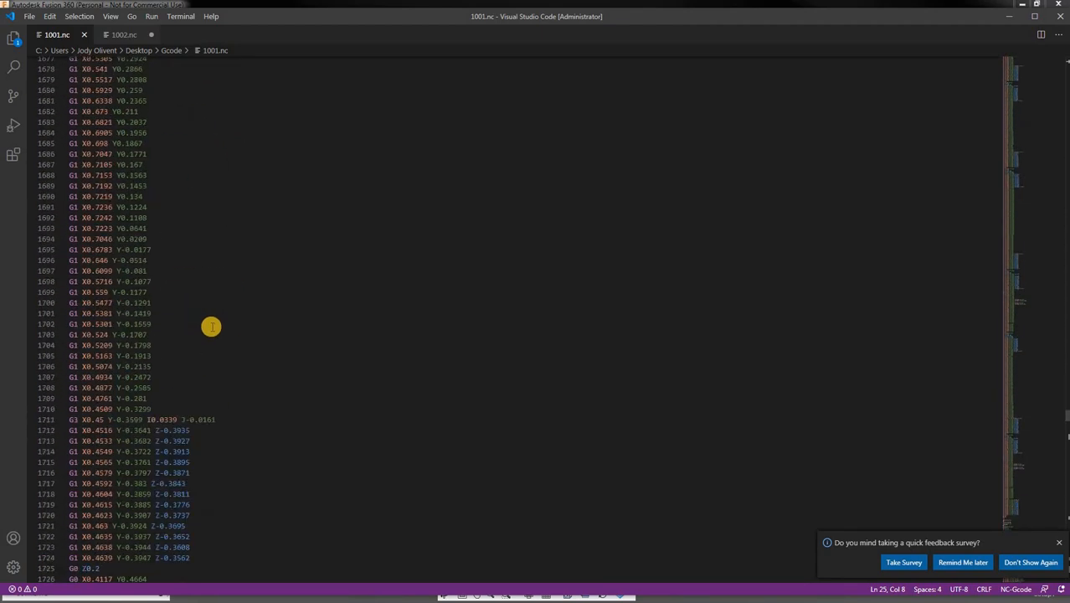
pyautogui.scroll(-10, 211, 326)
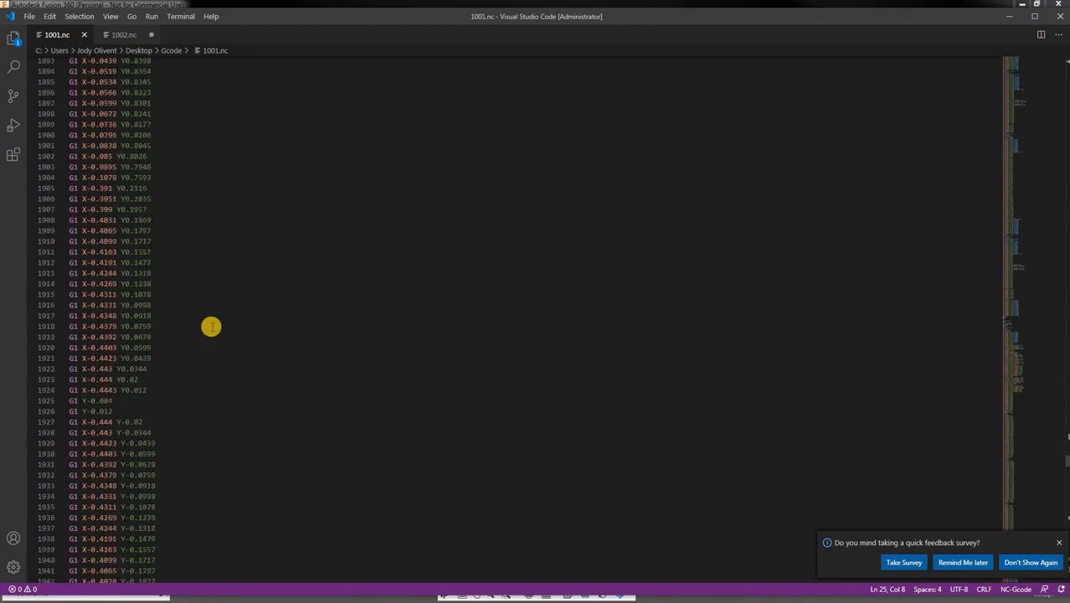
pyautogui.scroll(20, 210, 326)
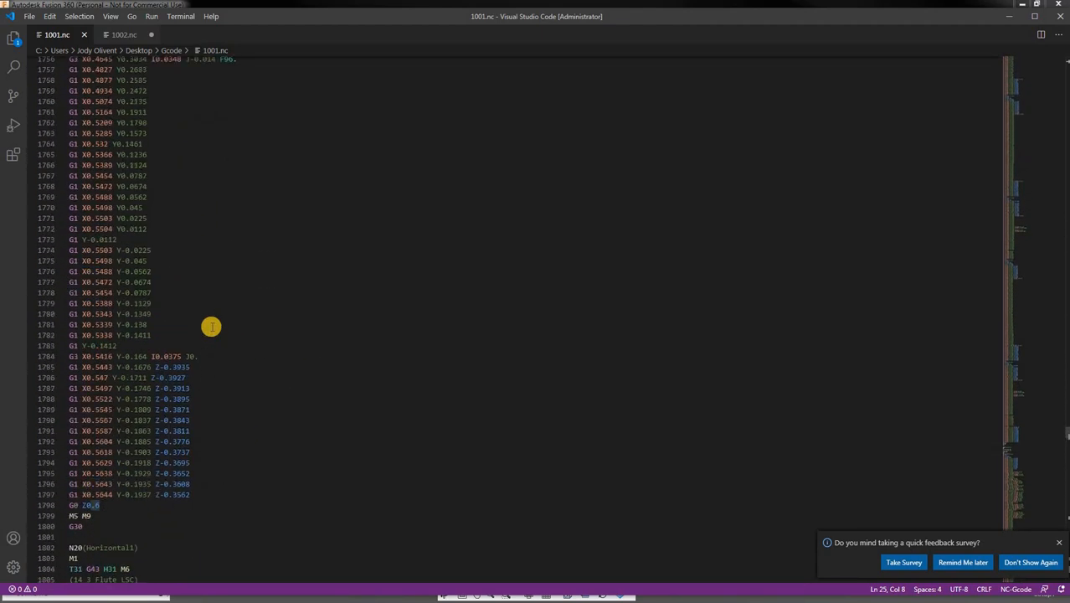
pyautogui.scroll(-3, 211, 326)
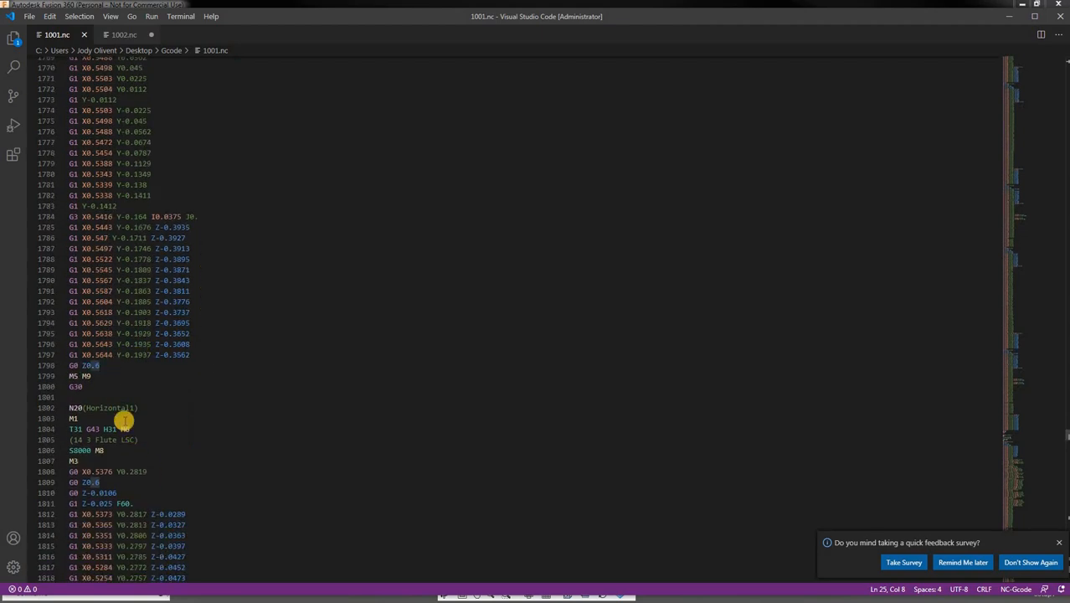
# - Examine the G0 Z0.2 retract and the rapid and feed plunge lines in the Horizontal1 code, and return to Fusion 360
pyautogui.scroll(-20, 182, 429)
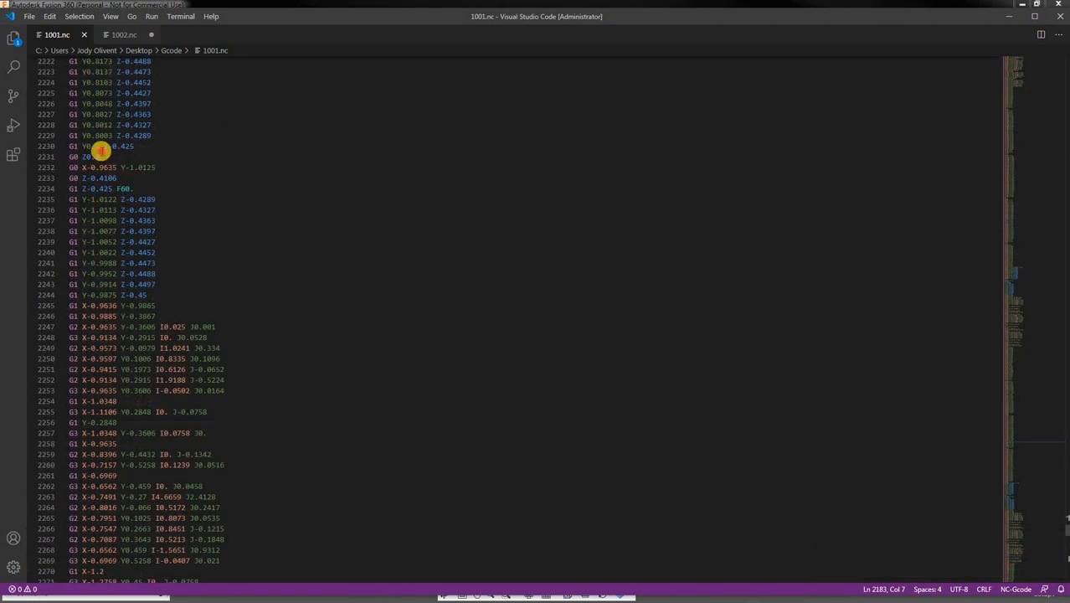
pyautogui.moveTo(99, 150); pyautogui.dragTo(105, 156)
pyautogui.click(107, 155)
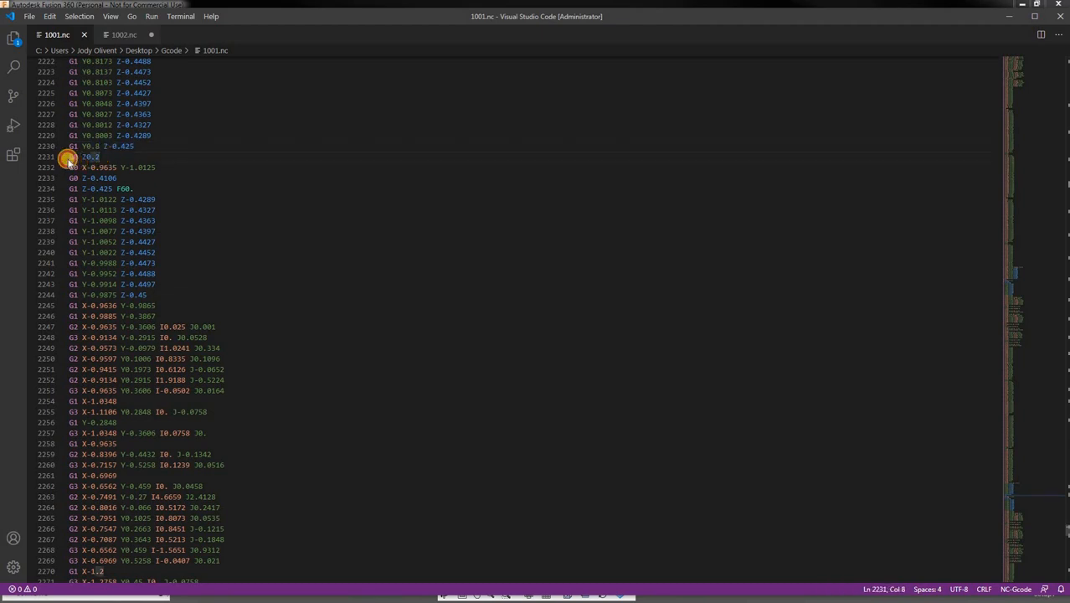
pyautogui.keyDown('shift'); pyautogui.click(68, 159); pyautogui.keyUp('shift')
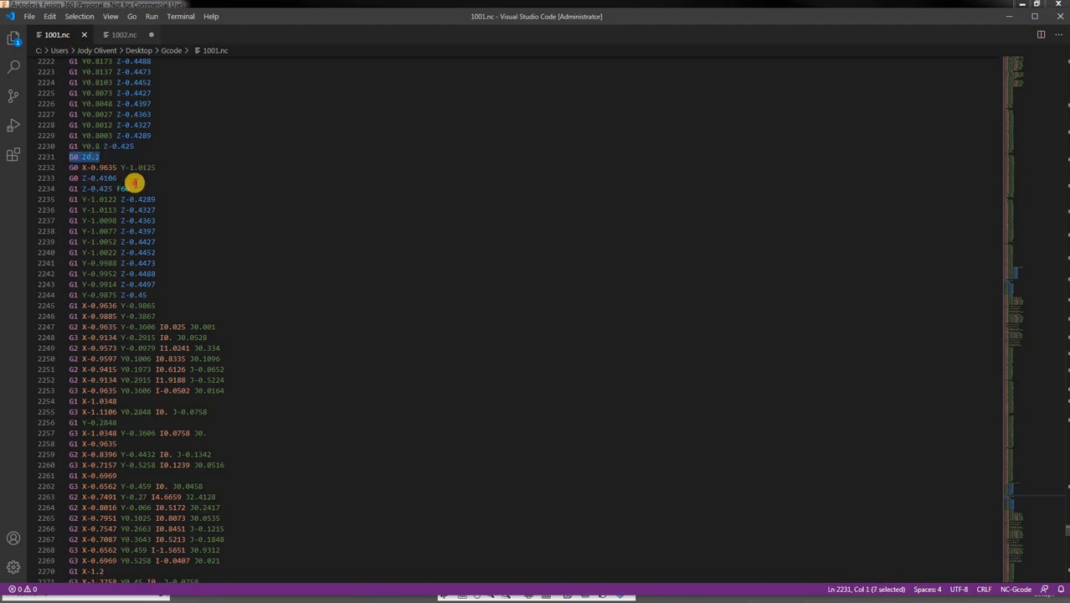
pyautogui.moveTo(134, 182); pyautogui.dragTo(64, 181)
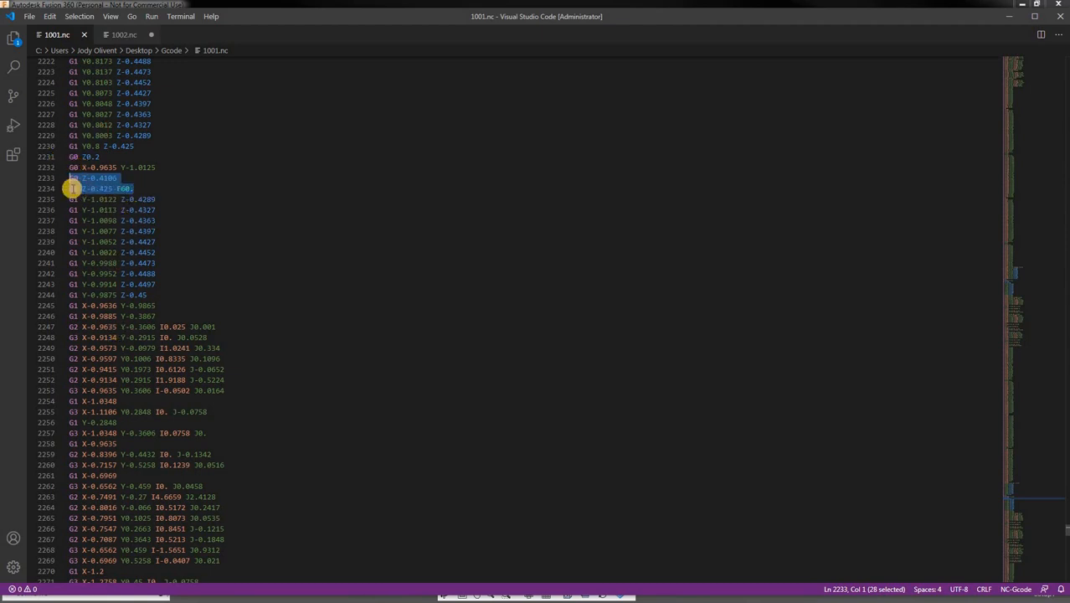
pyautogui.scroll(7, 168, 189)
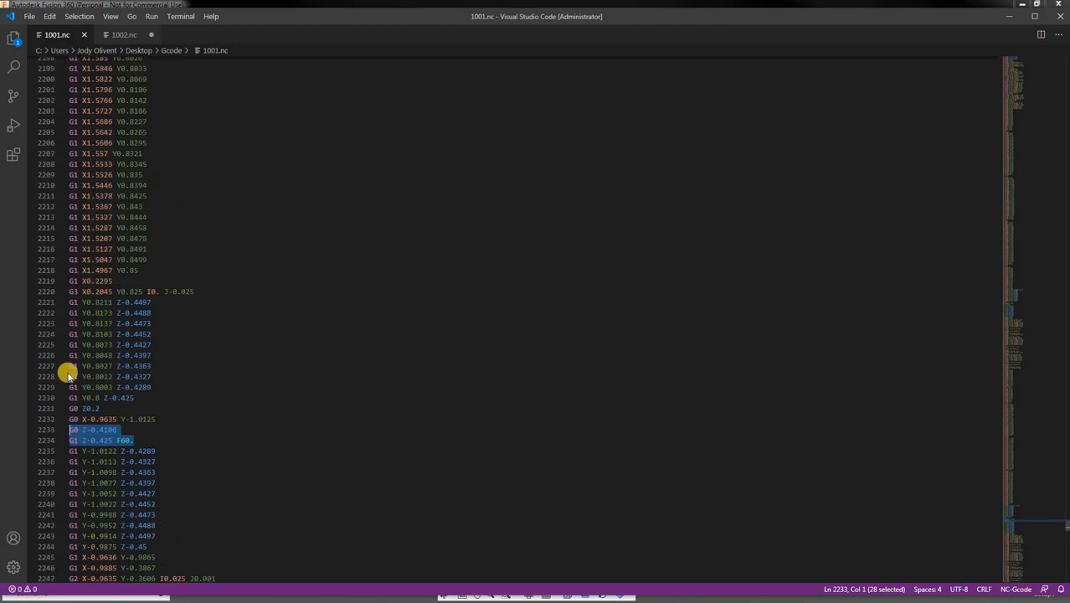
pyautogui.scroll(18, 92, 343)
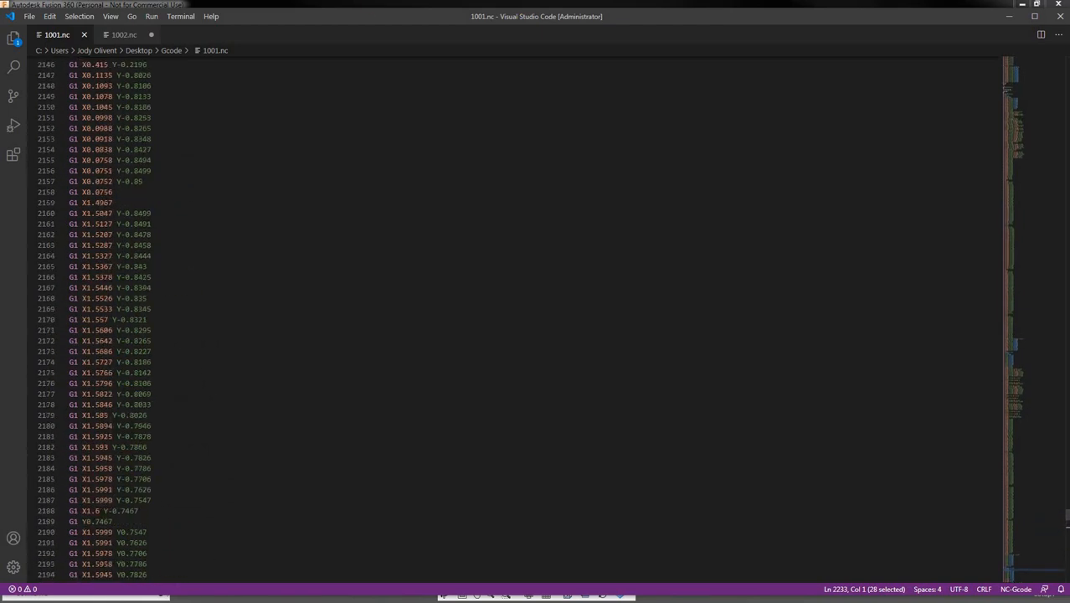
pyautogui.click(1056, 5)
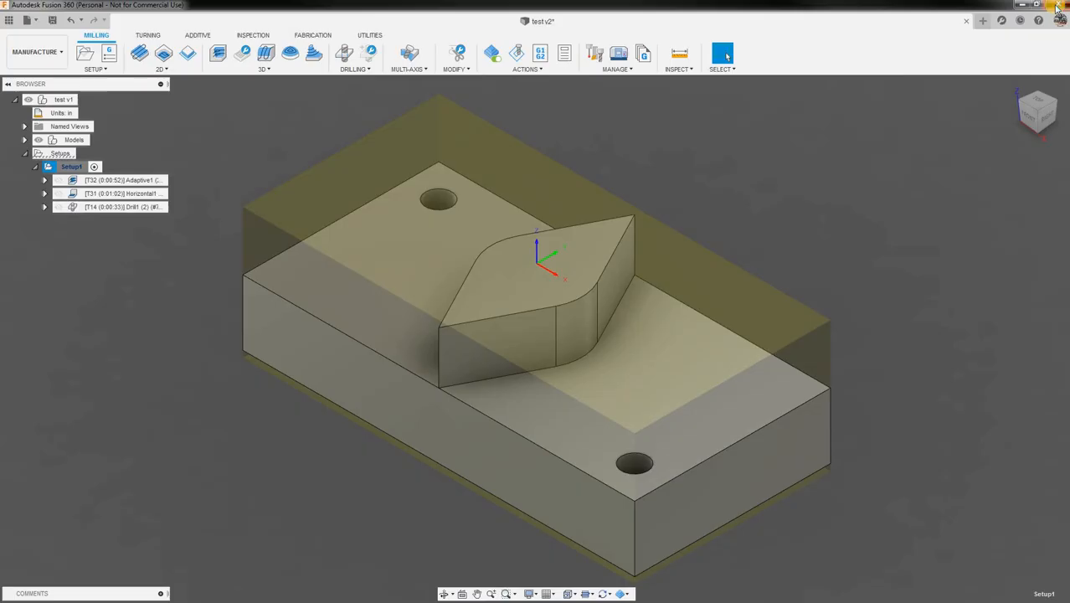